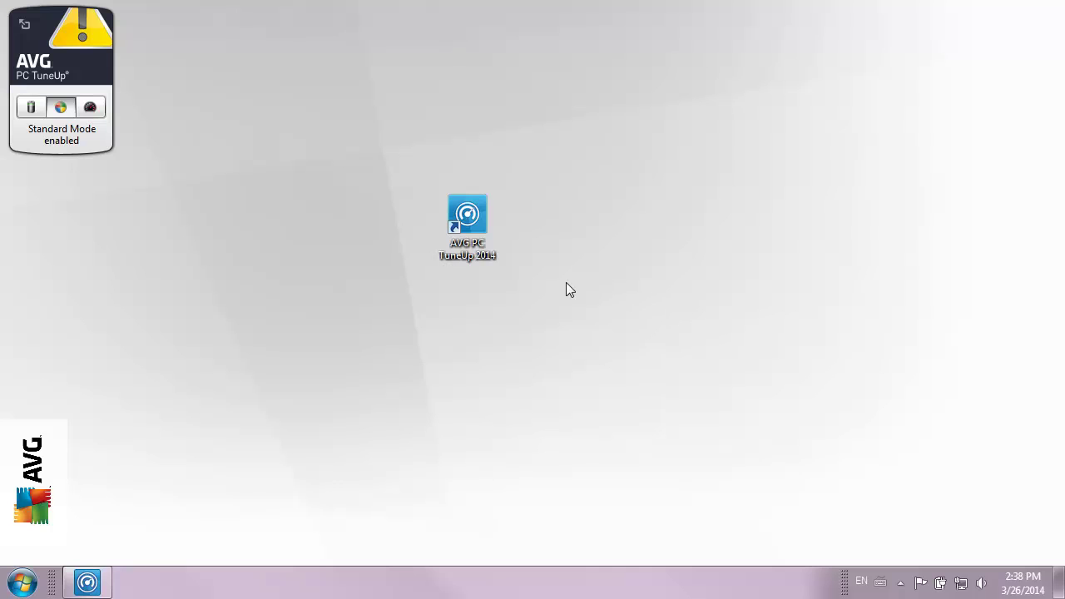
# Step: Launch AVG PC TuneUp 2014 from its desktop icon to reach the dashboard
pyautogui.doubleClick(476, 218)
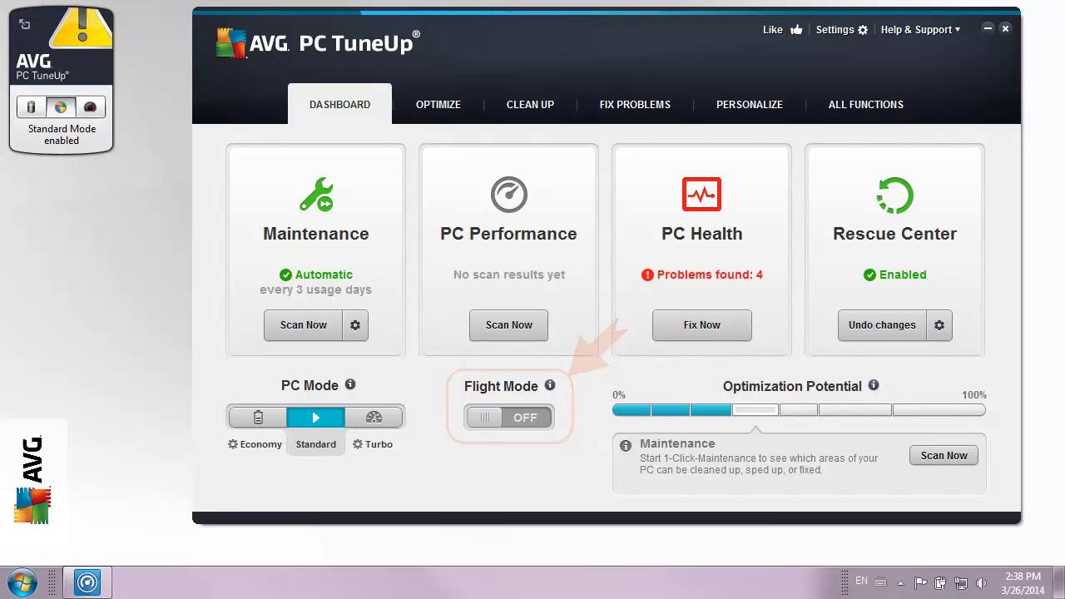
pyautogui.click(532, 420)
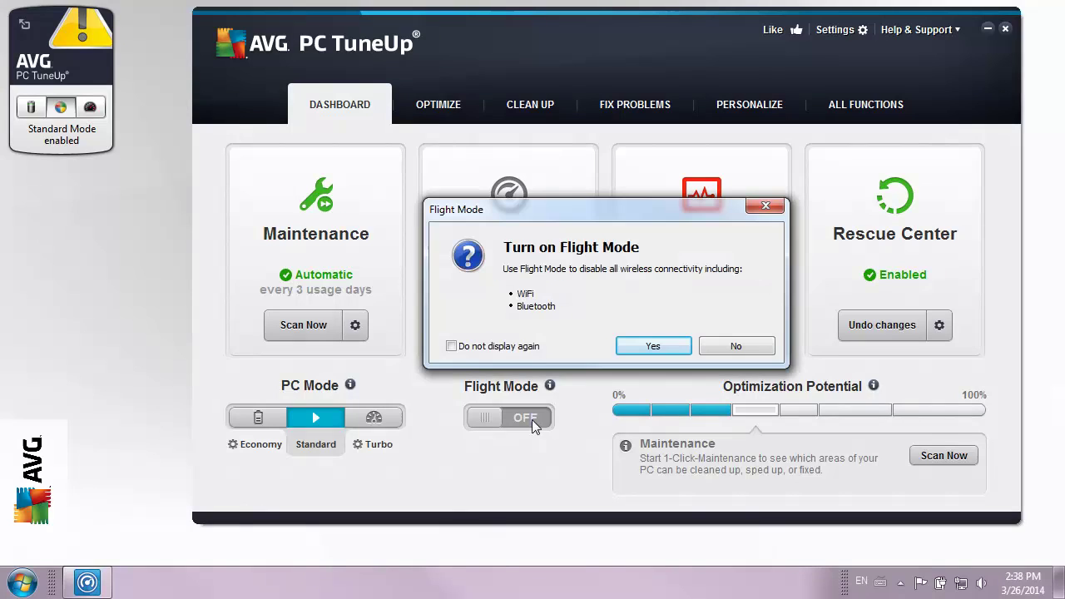
pyautogui.click(641, 353)
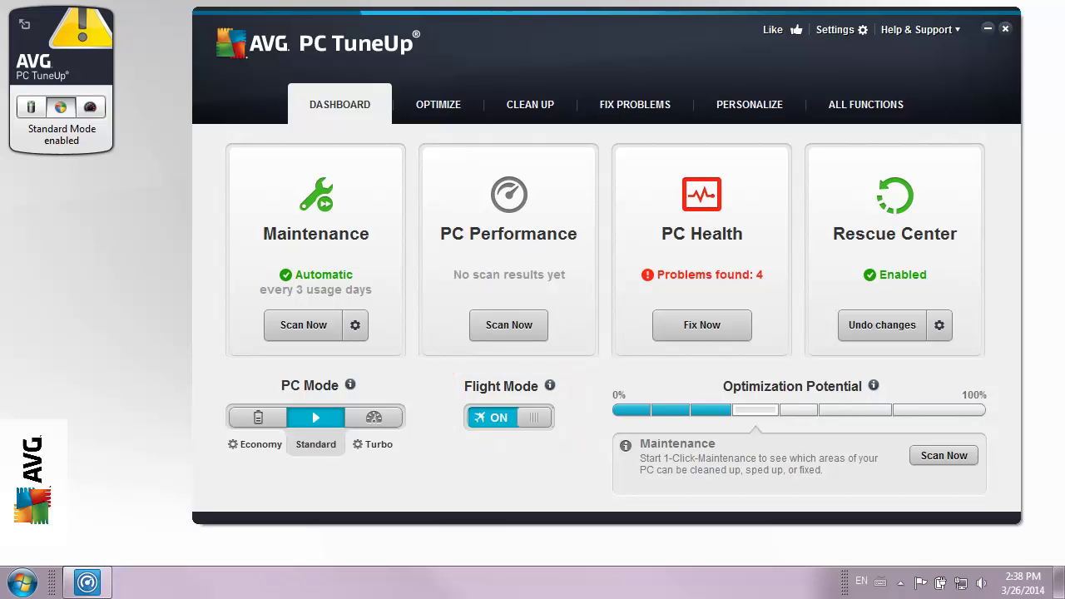
pyautogui.click(495, 425)
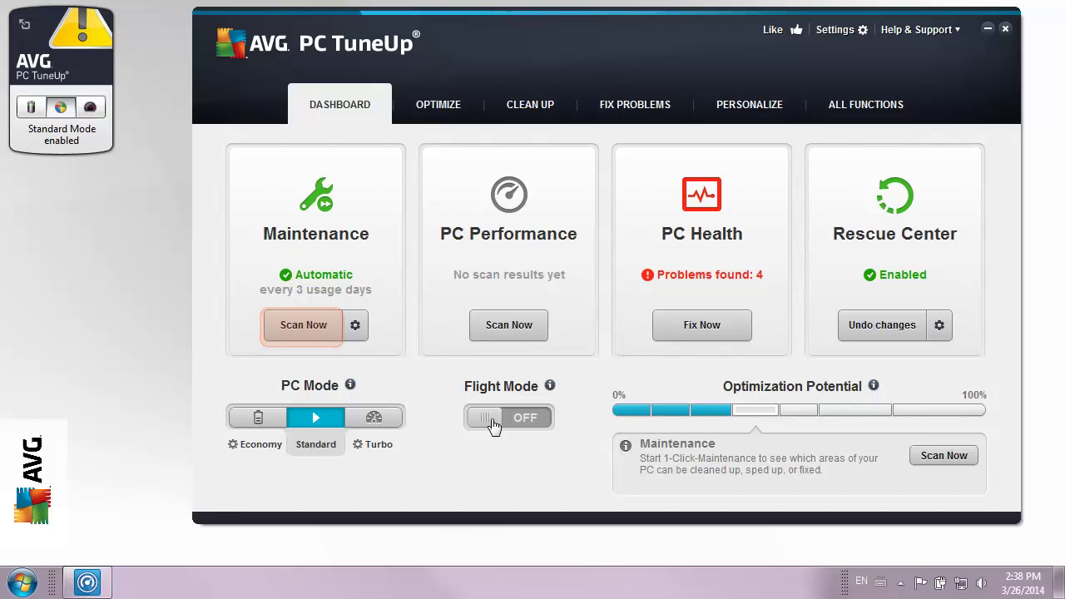
pyautogui.click(310, 325)
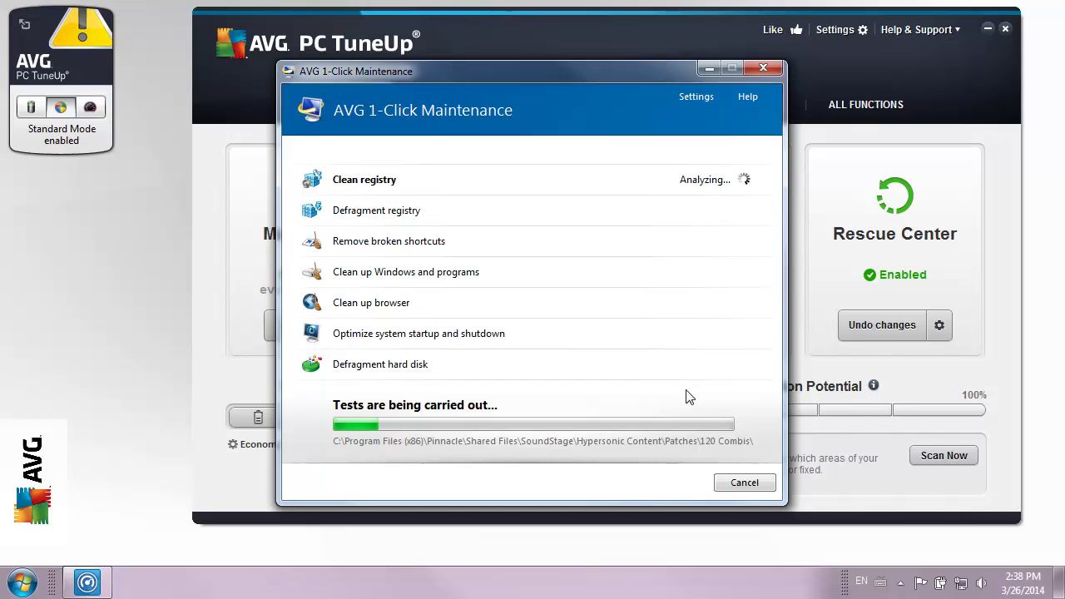
pyautogui.click(744, 482)
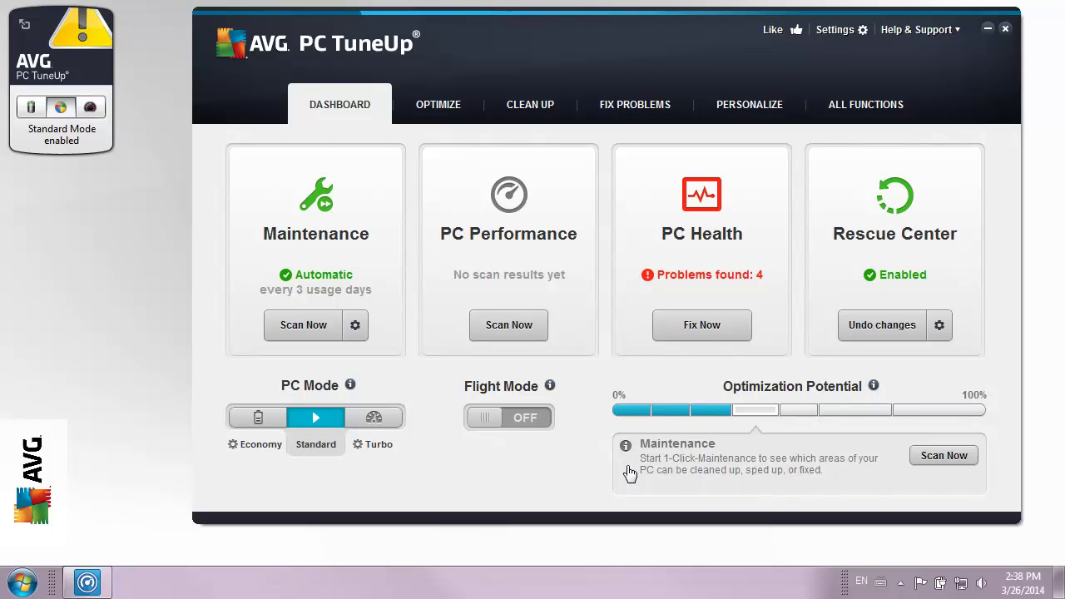
# Step: Answer the performance profile: DSL connection, from 1 Mbit/s, maximum visual appearance, unused after 60 days
pyautogui.click(506, 325)
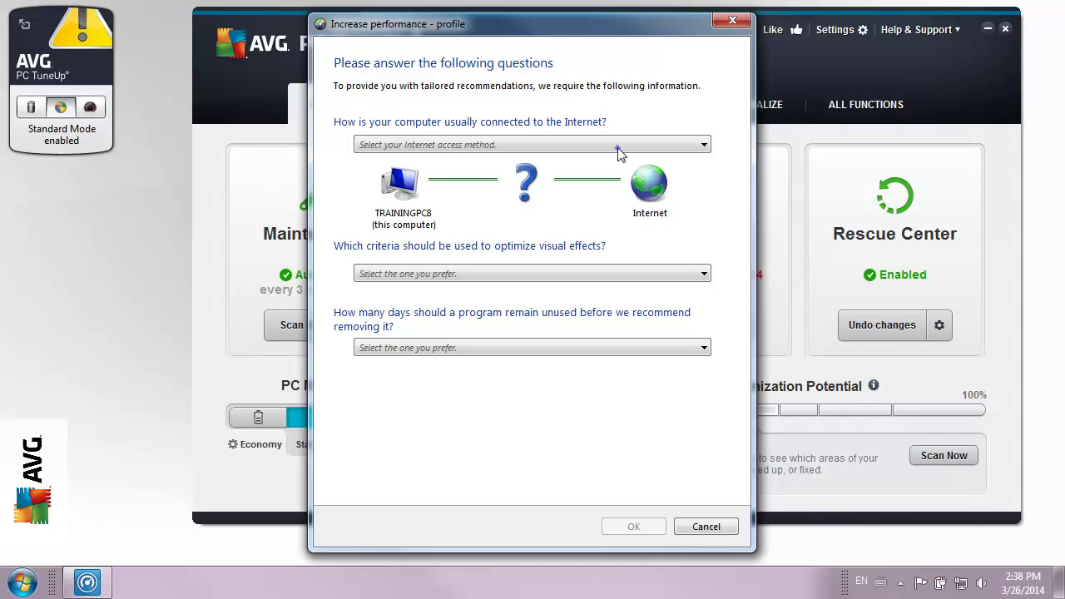
pyautogui.click(618, 147)
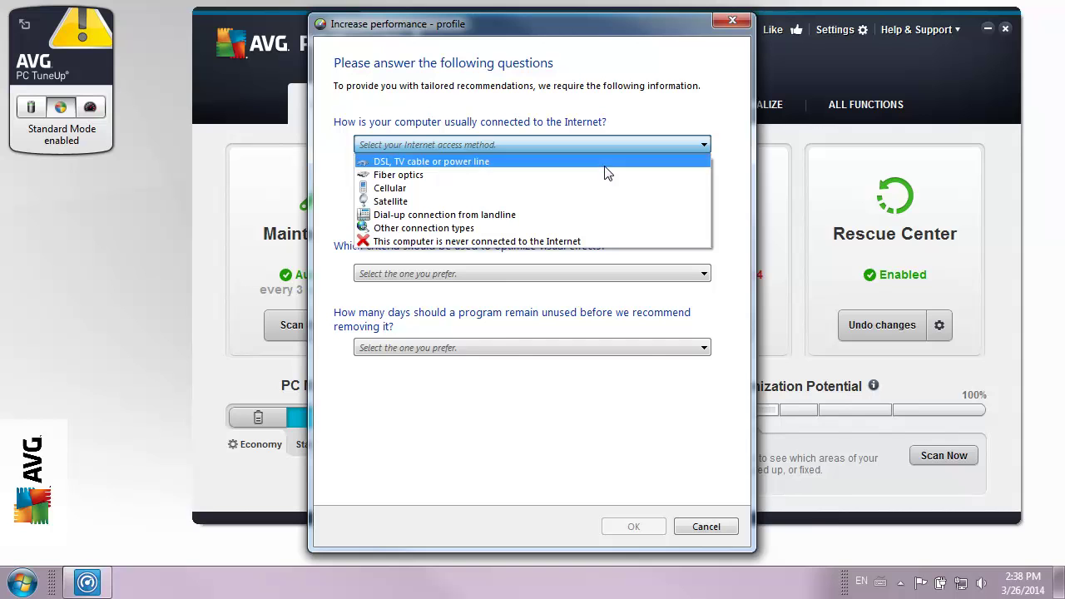
pyautogui.click(586, 160)
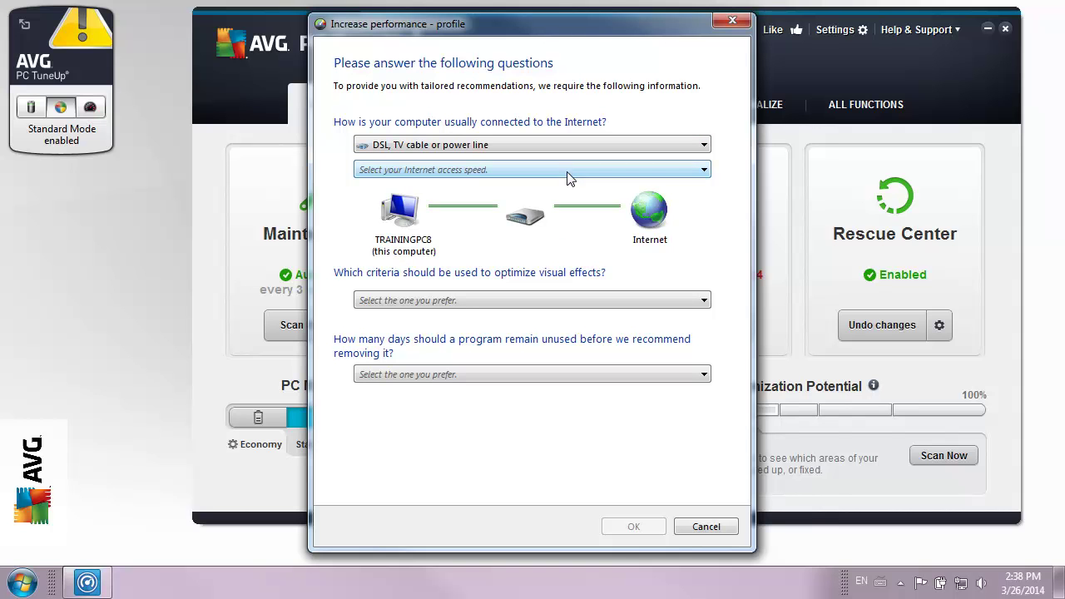
pyautogui.click(564, 172)
pyautogui.click(556, 214)
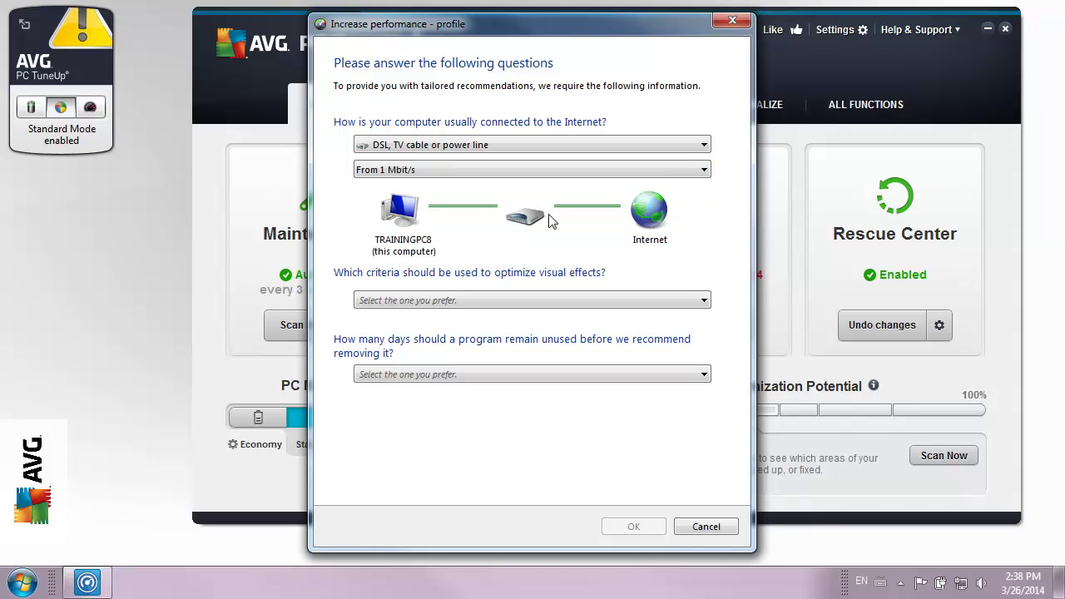
pyautogui.click(509, 300)
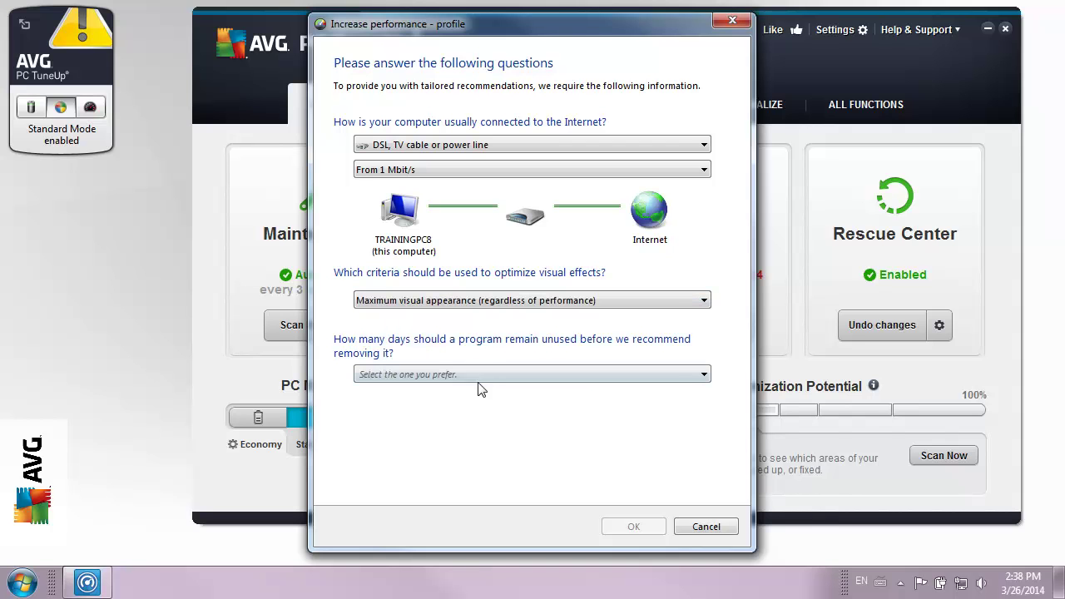
pyautogui.click(483, 376)
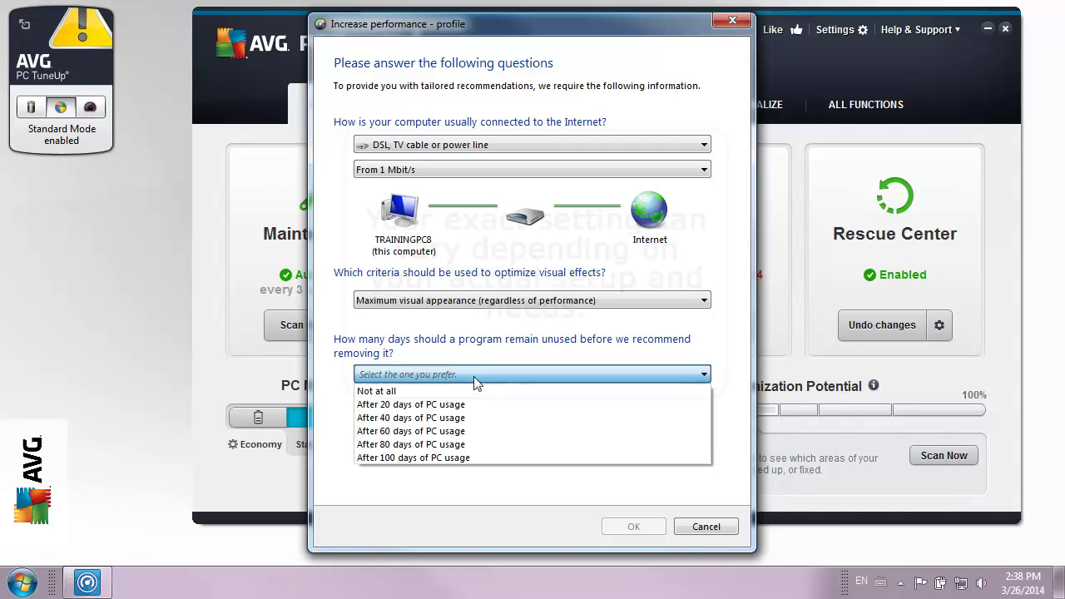
pyautogui.click(468, 432)
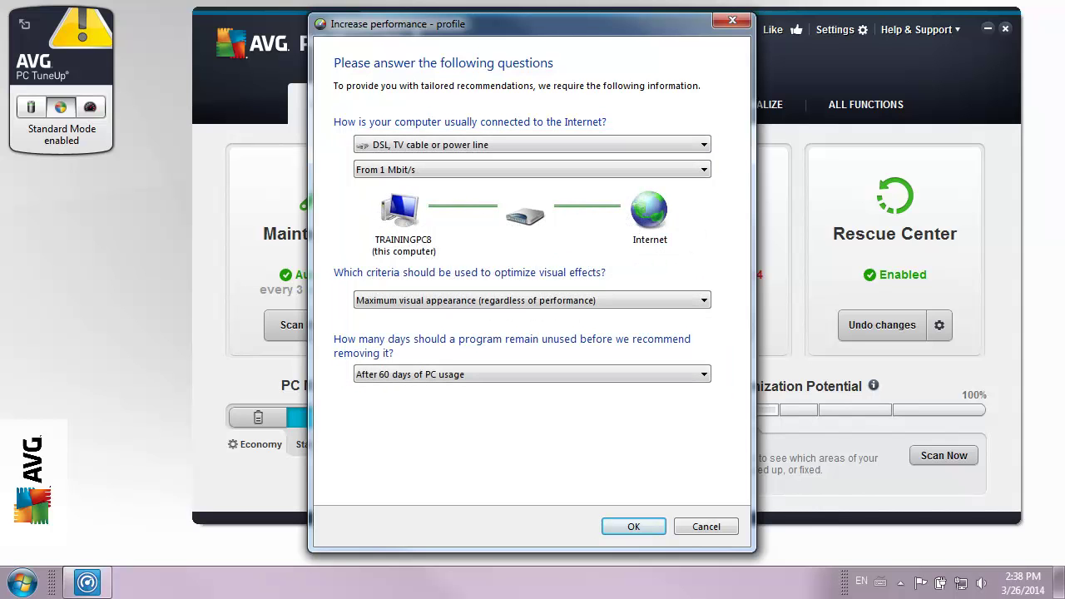
pyautogui.click(633, 526)
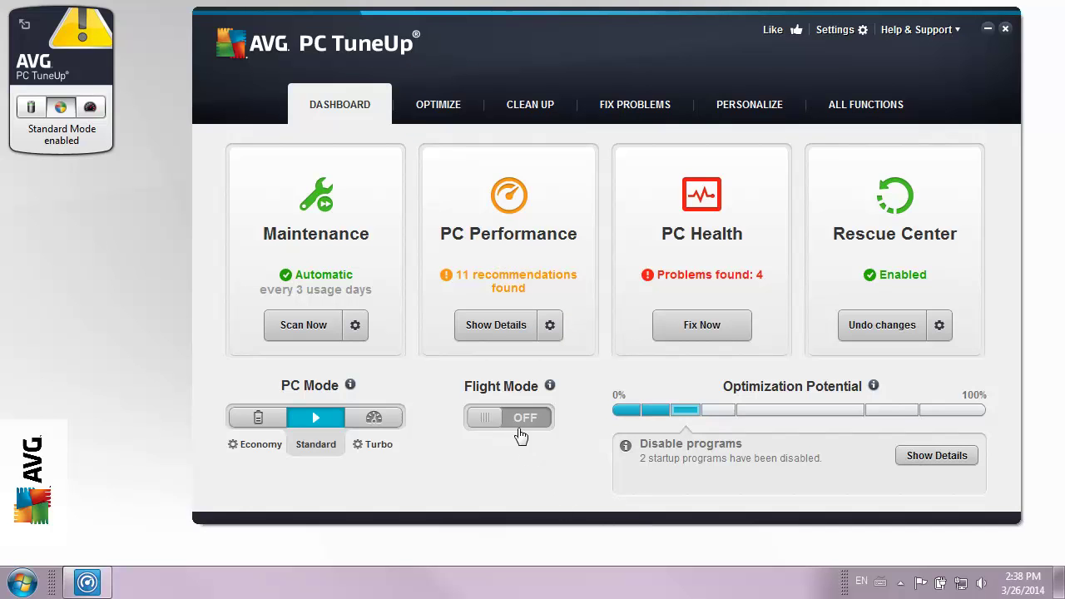
# Step: Review the hardware/software, Internet settings and visual effects recommendations, then close the details window
pyautogui.click(506, 329)
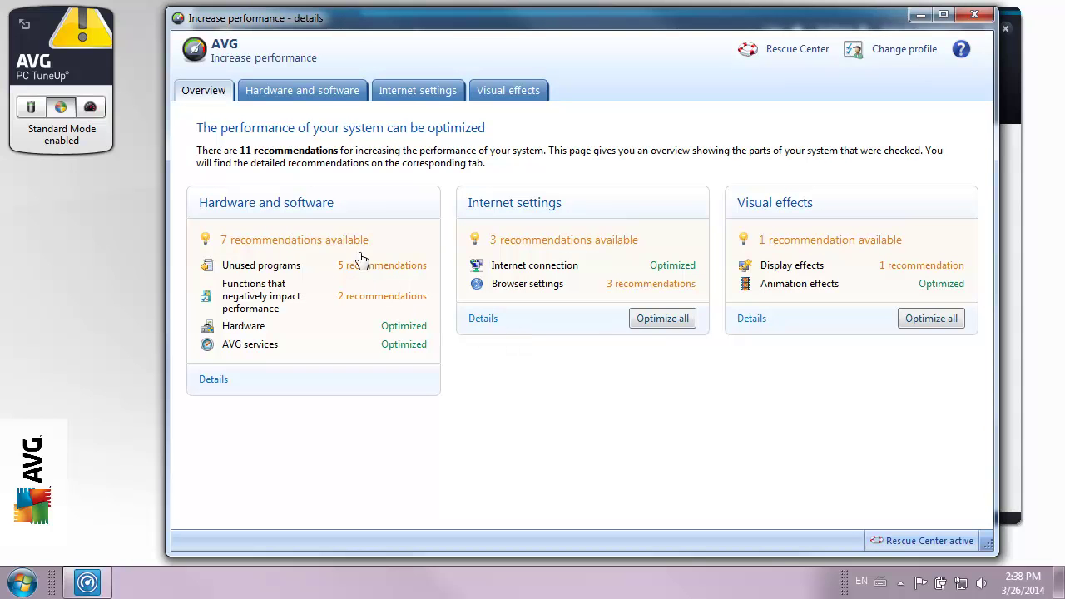
pyautogui.click(329, 101)
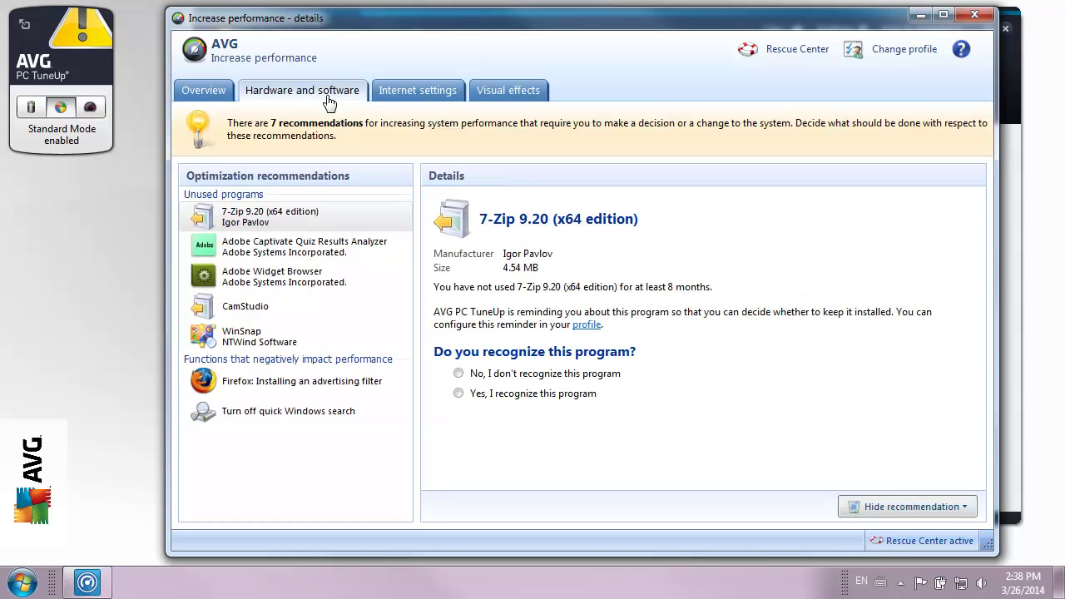
pyautogui.click(419, 102)
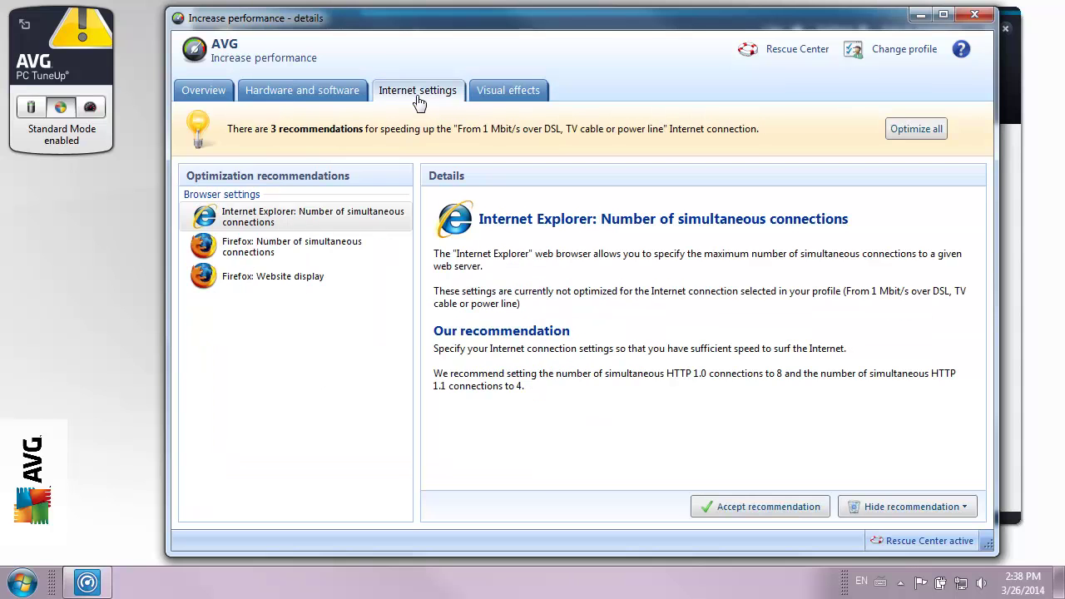
pyautogui.click(504, 101)
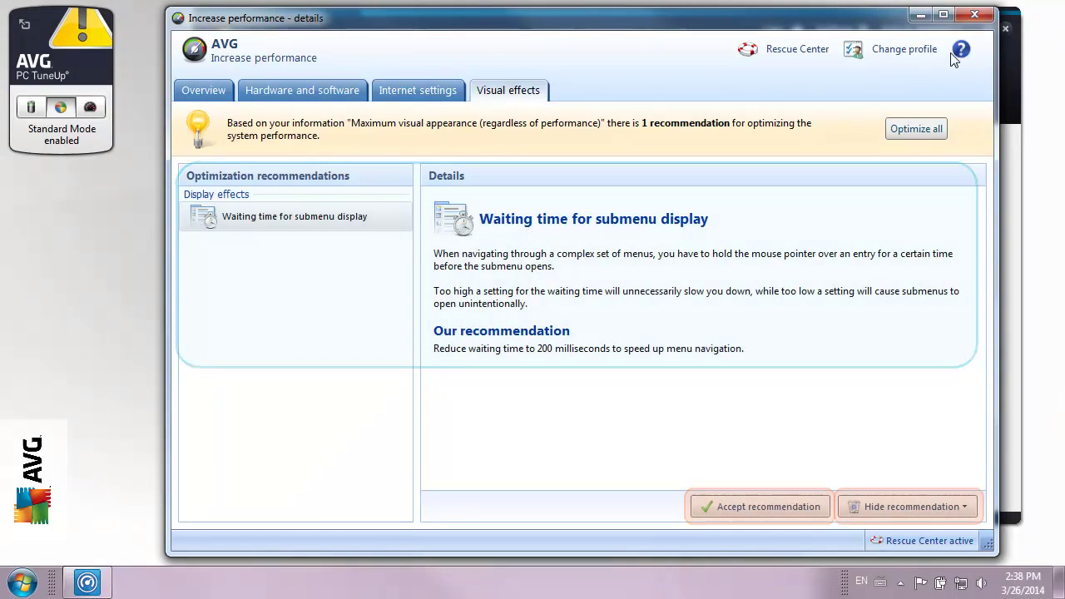
pyautogui.click(974, 14)
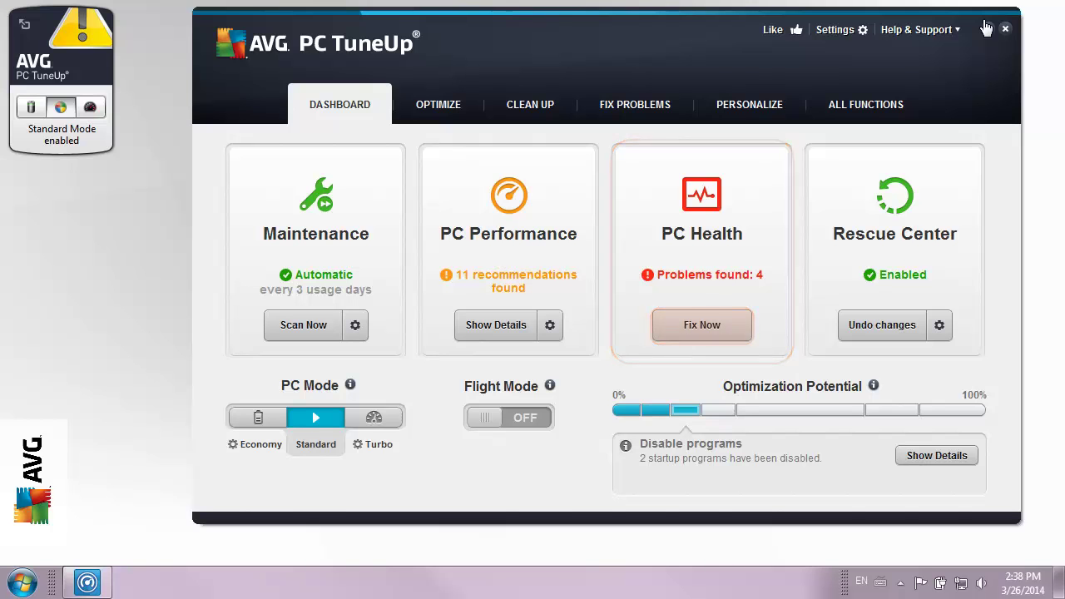
pyautogui.click(697, 333)
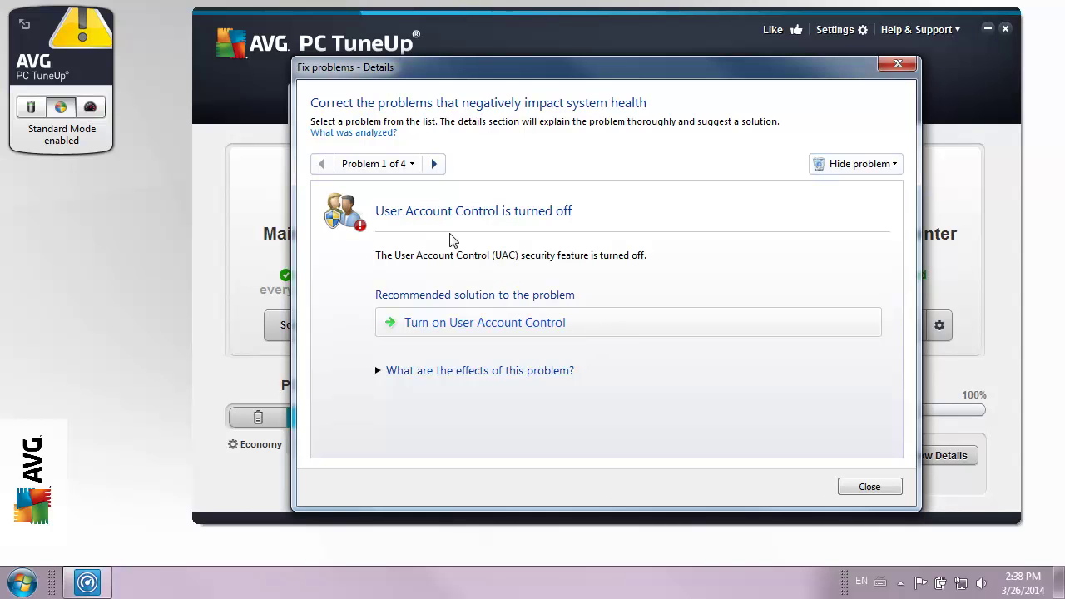
pyautogui.click(434, 164)
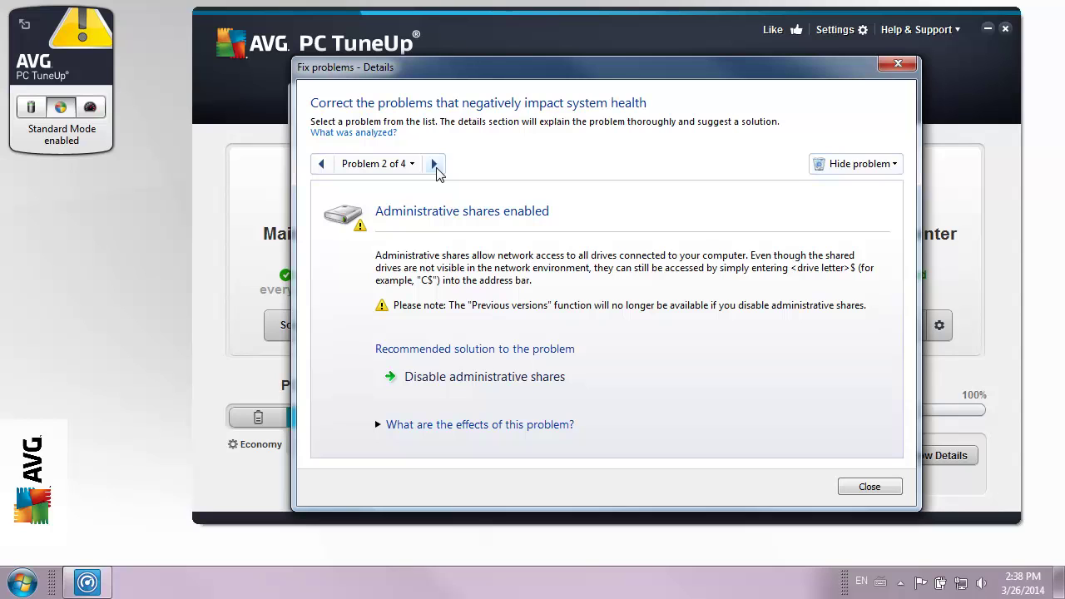
pyautogui.click(434, 165)
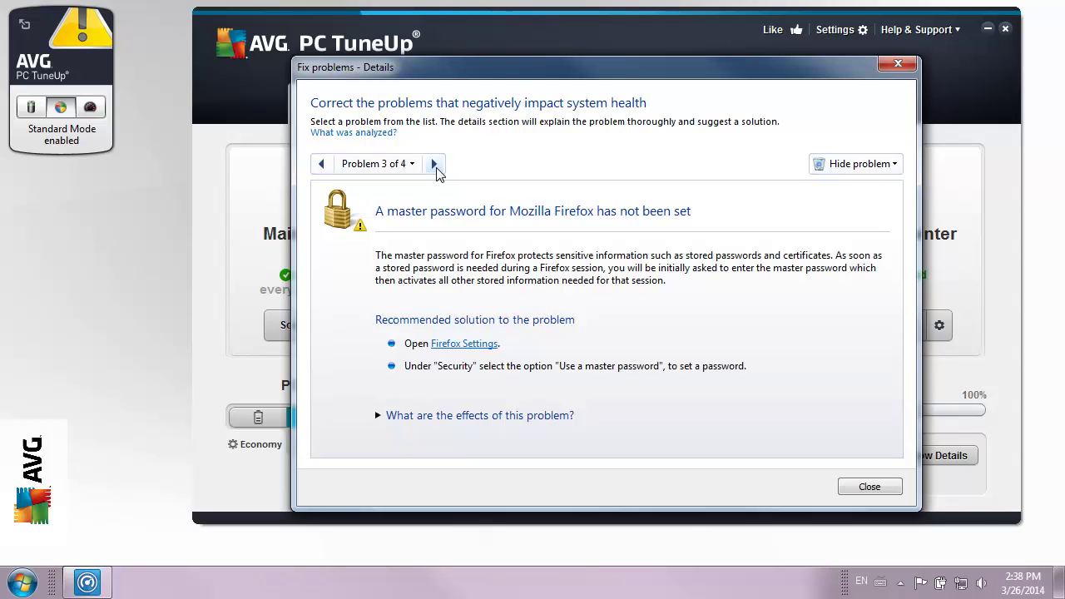
pyautogui.click(435, 164)
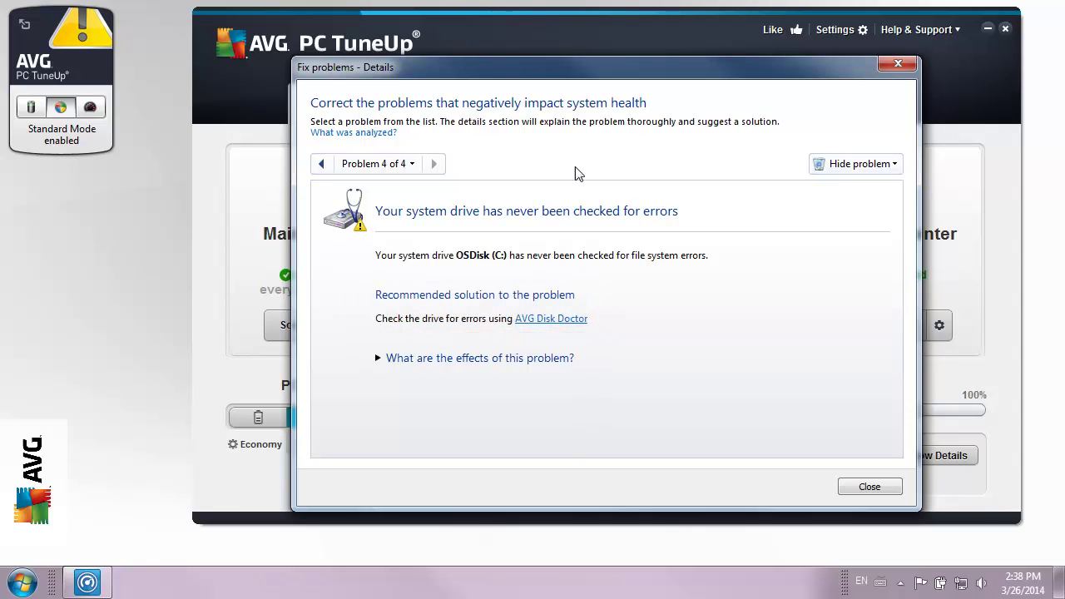
pyautogui.click(893, 165)
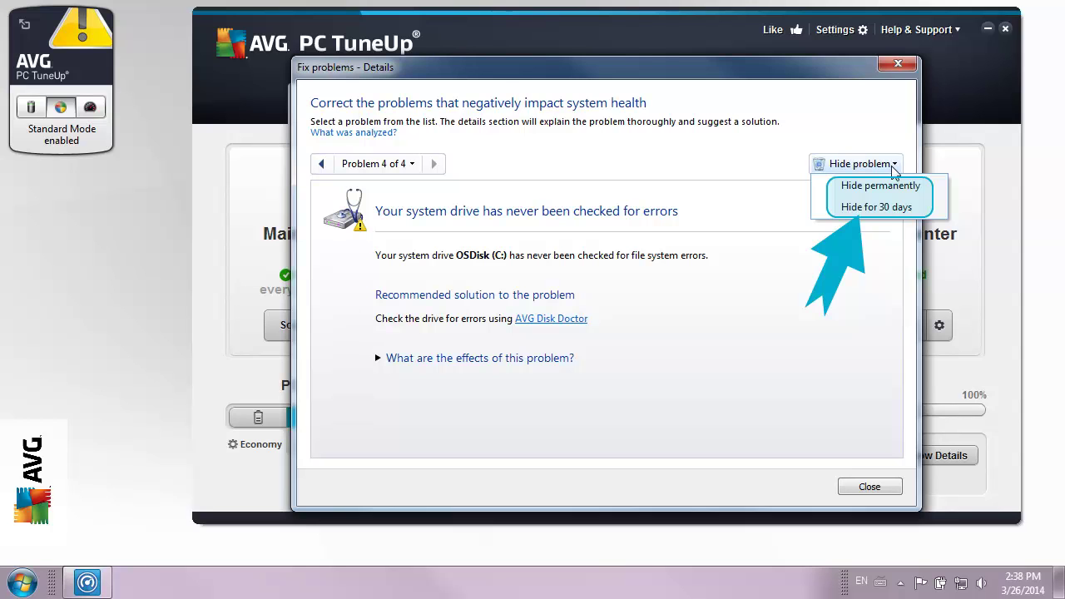
pyautogui.click(892, 168)
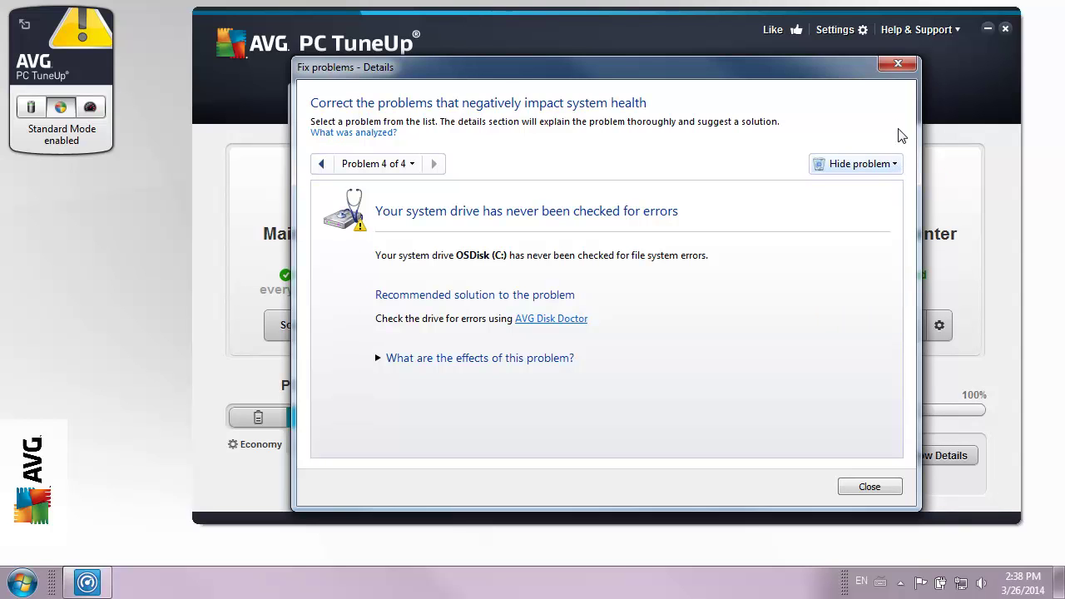
pyautogui.click(898, 66)
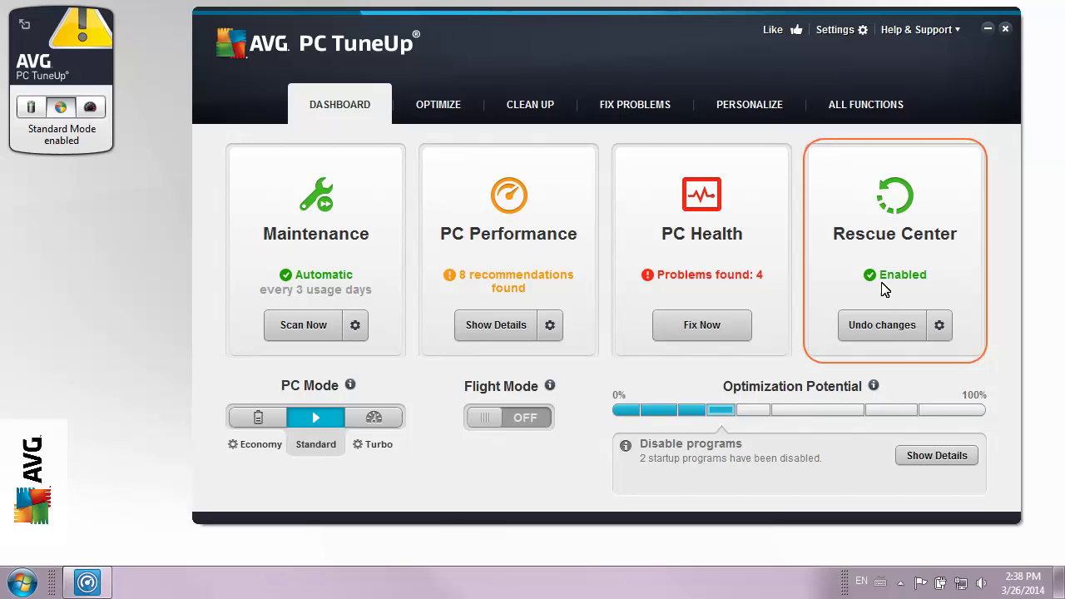
# Step: Open the Rescue Center's undo list and switch to the system restore points
pyautogui.click(883, 327)
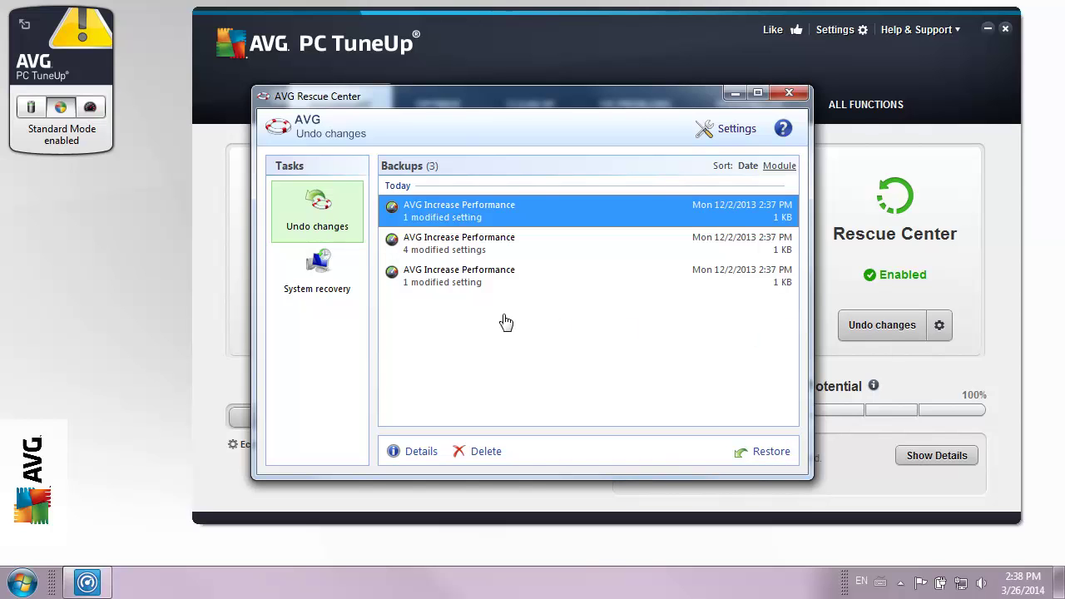
pyautogui.click(336, 285)
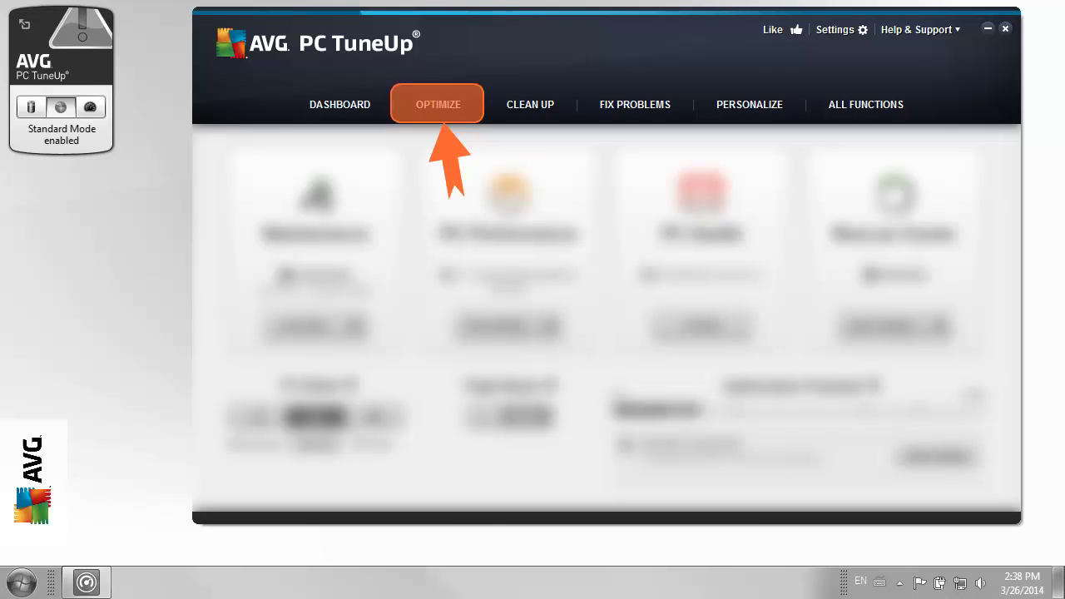
# Step: Switch to the Optimize page showing programs that cause system load
pyautogui.click(438, 106)
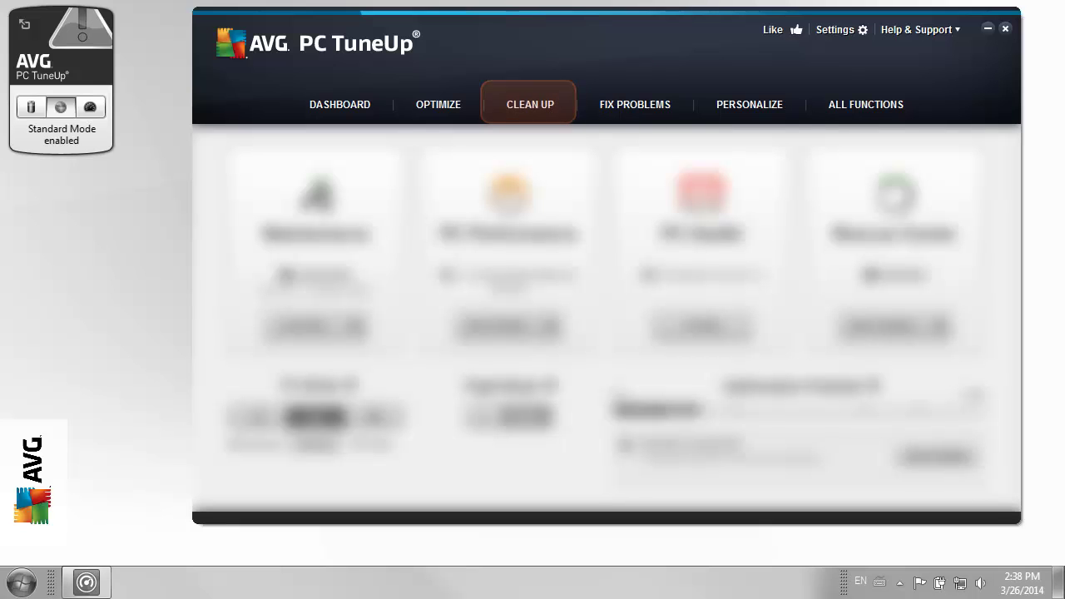
# Step: Switch to the Clean Up page to see disk-space cleanup options and potential
pyautogui.click(542, 121)
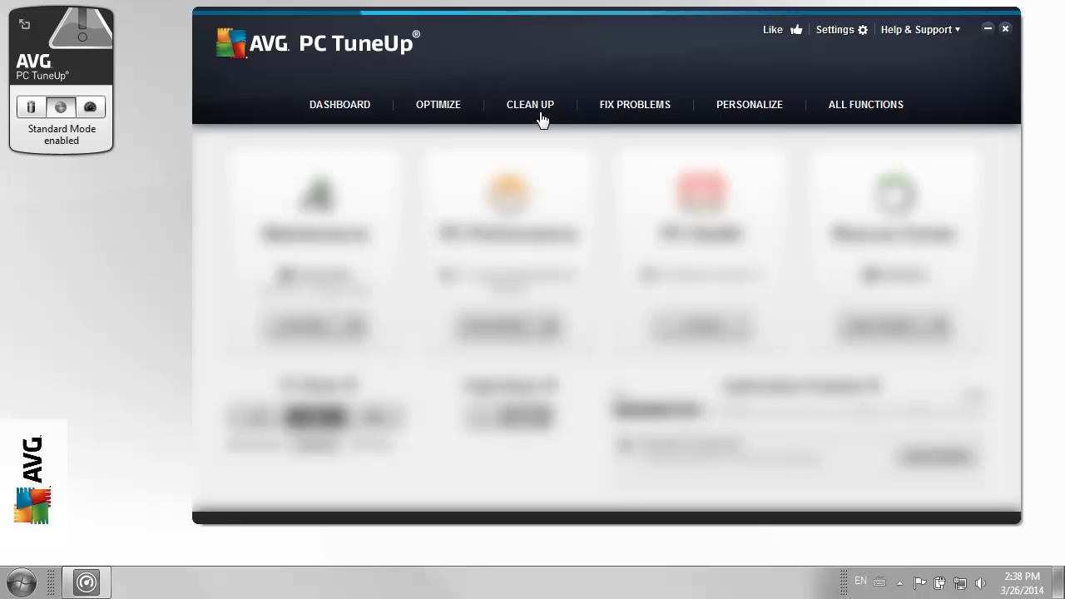
# Step: On the Fix Problems page, open the common-problems Repair Wizard and cancel it
pyautogui.click(626, 108)
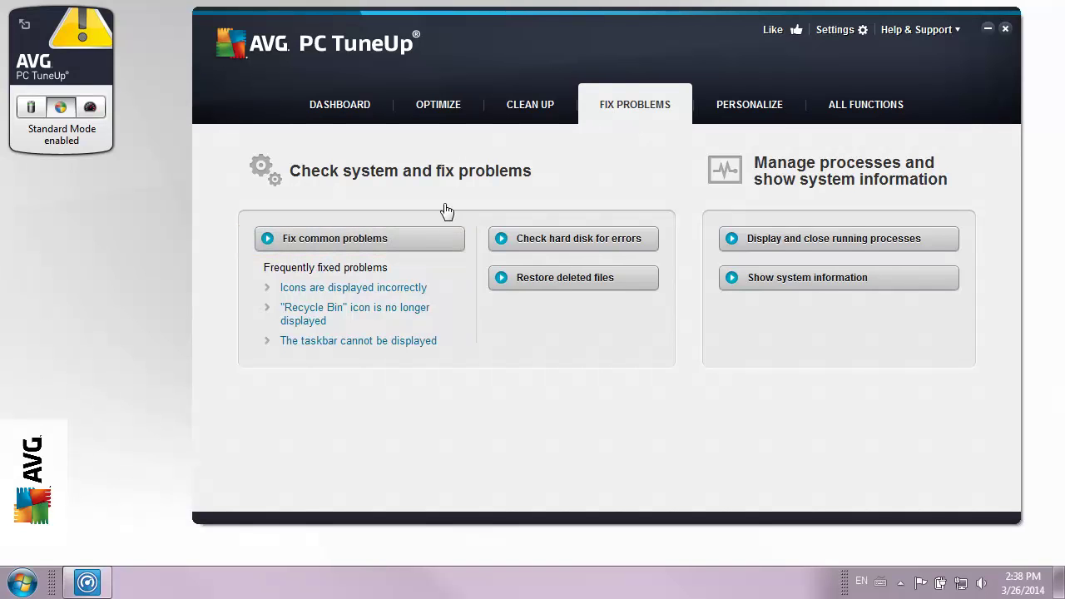
pyautogui.click(441, 240)
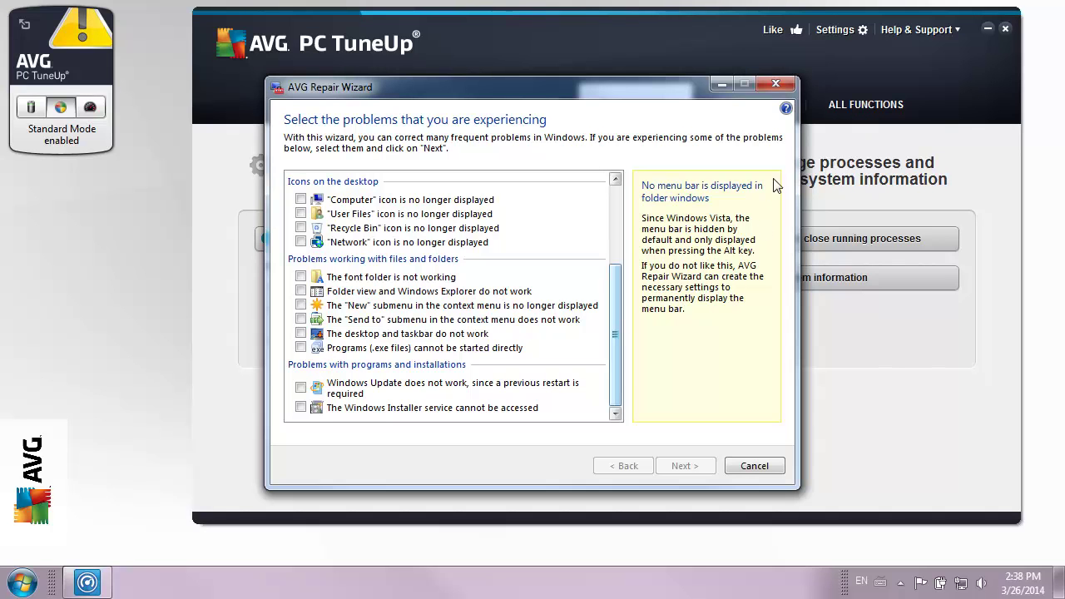
pyautogui.click(783, 85)
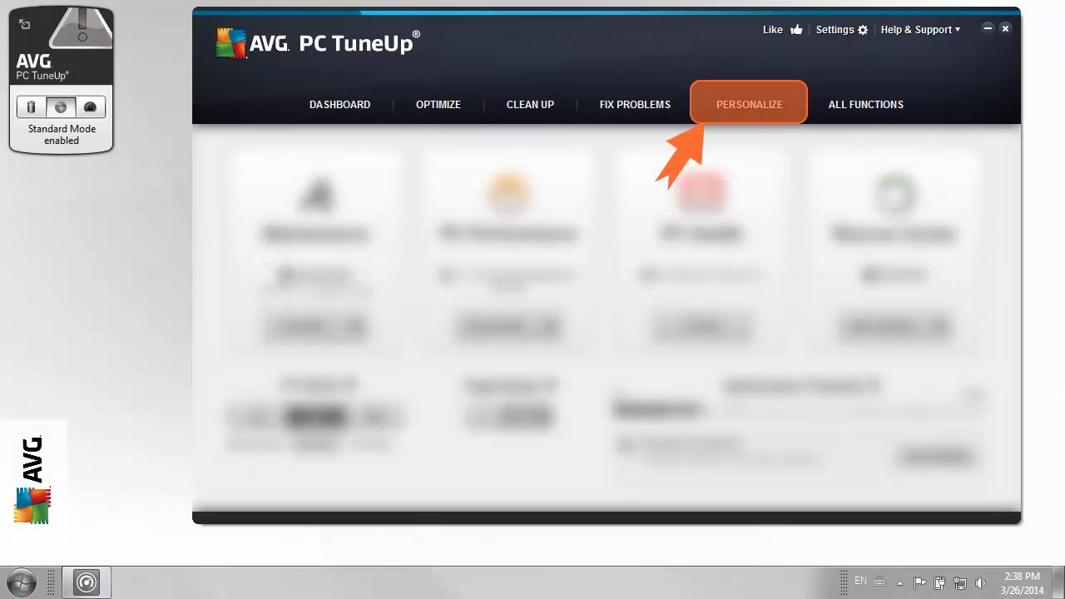
# Step: Switch to the Personalize page with Windows settings, appearance tweaks and themes
pyautogui.click(751, 106)
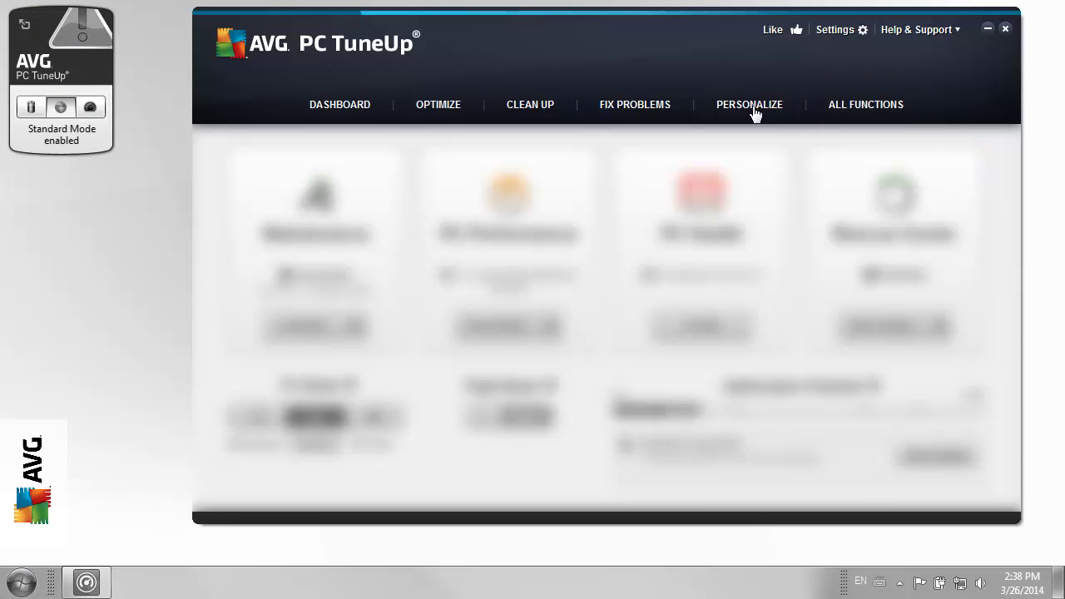
# Step: Switch to the All Functions page grouping tools by category
pyautogui.click(881, 114)
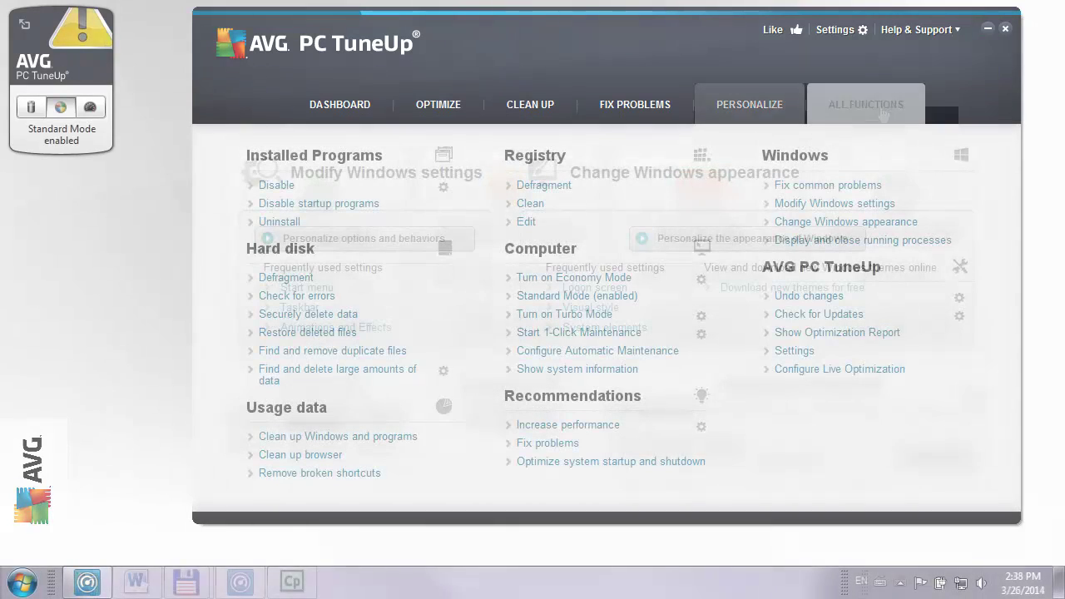